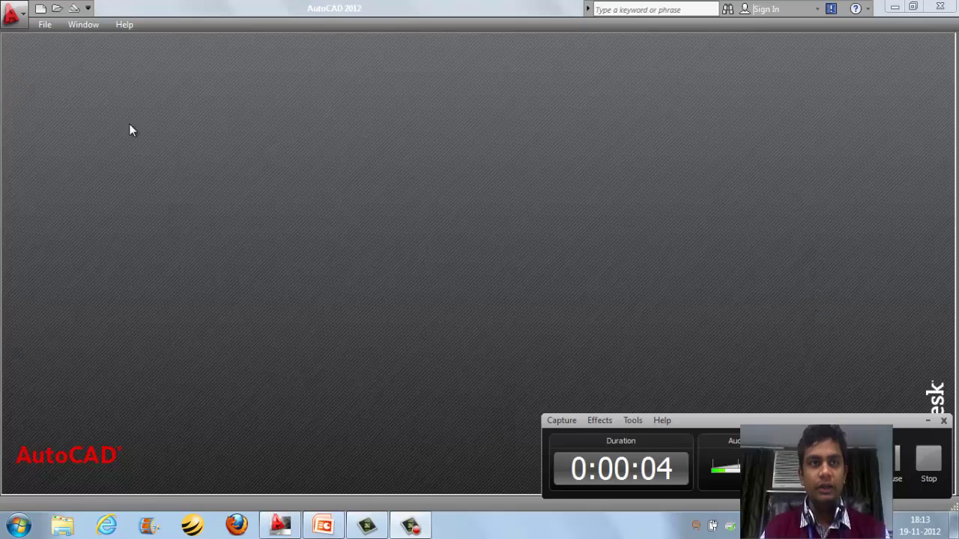
Step: Start a new drawing from the acad.dwt template and pan the view
left_click(39, 12)
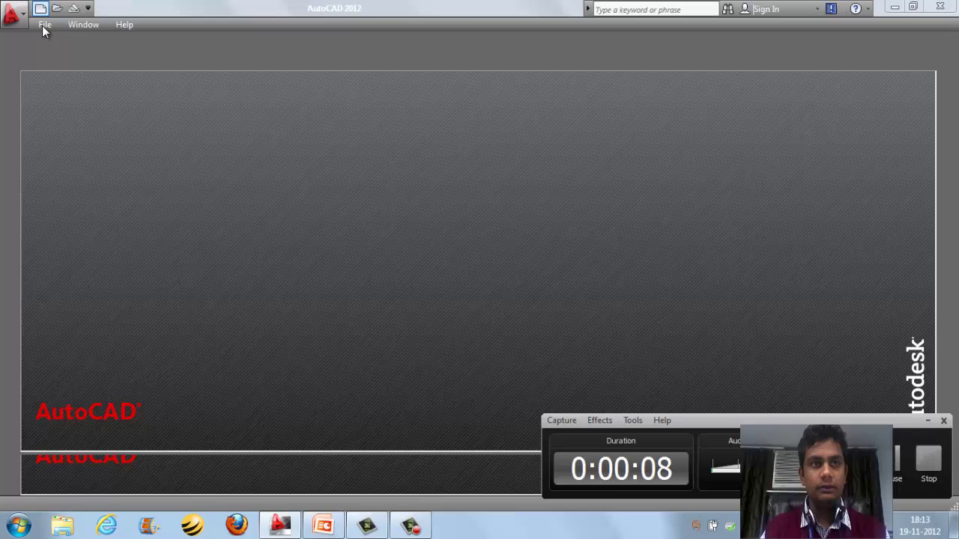
double_click(263, 225)
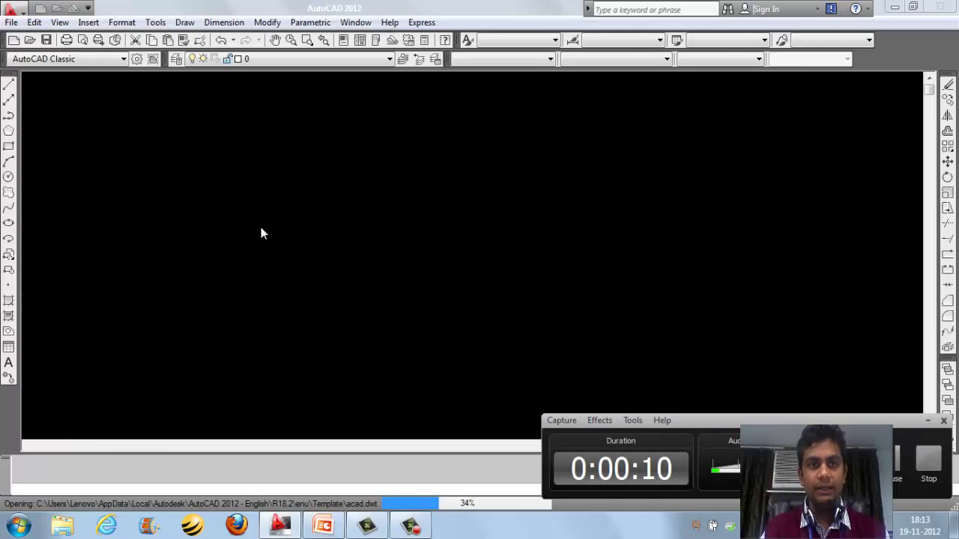
middle_click_drag(514, 257, 717, 216)
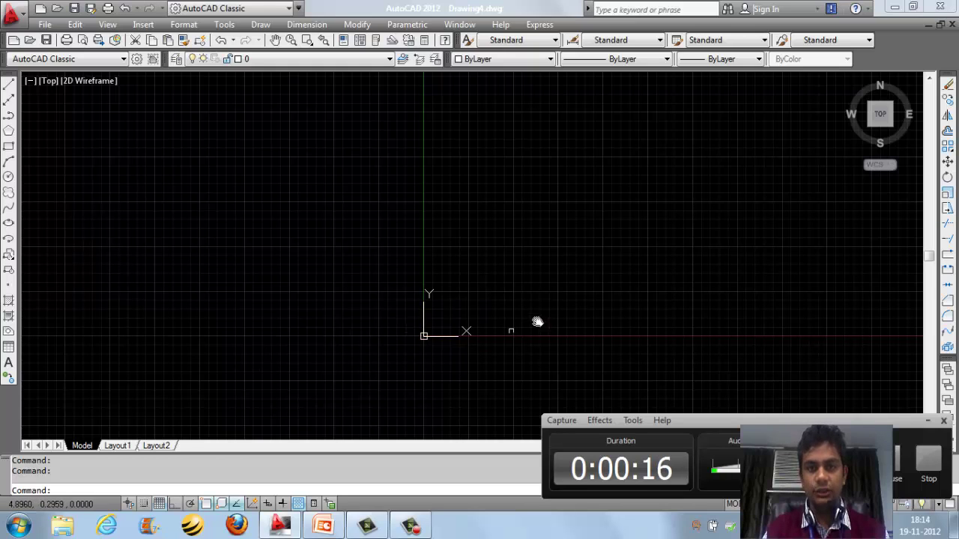
middle_click_drag(535, 322, 516, 306)
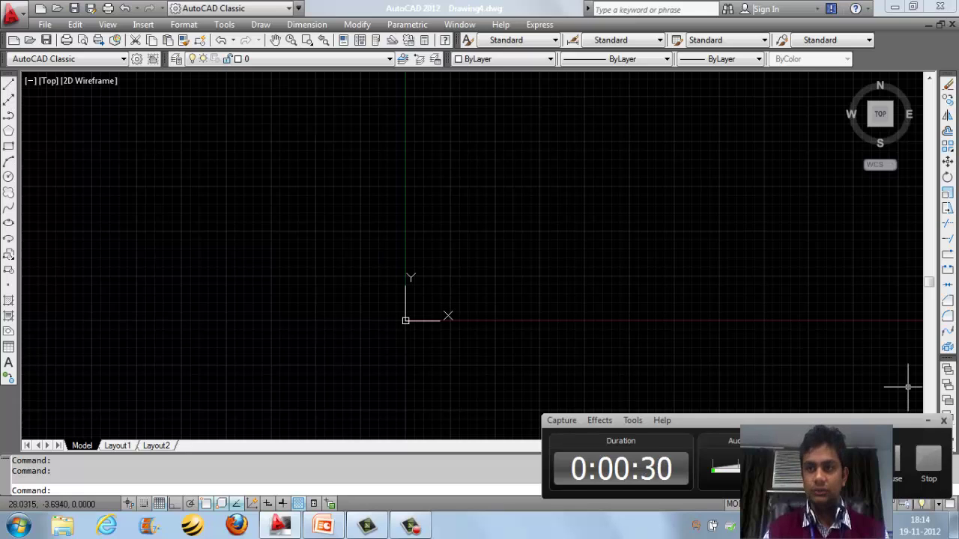
Step: Browse the layer, workspace, colour and lineweight dropdowns without changing anything
left_click(300, 60)
left_click(104, 59)
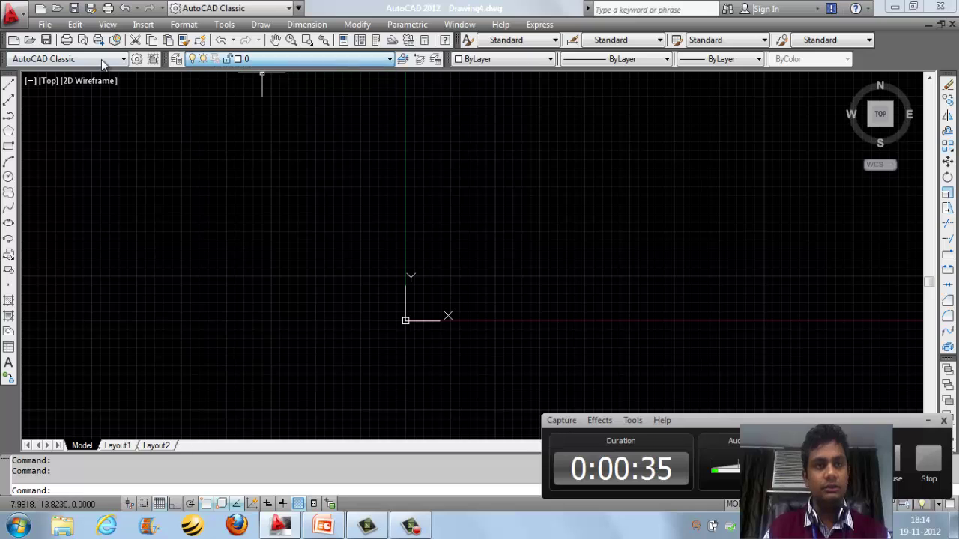
left_click(104, 60)
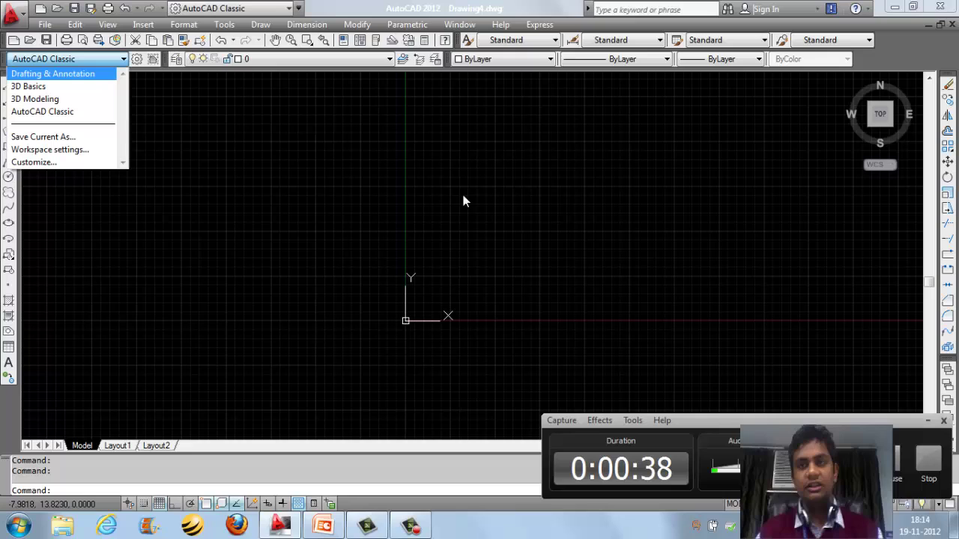
left_click(457, 64)
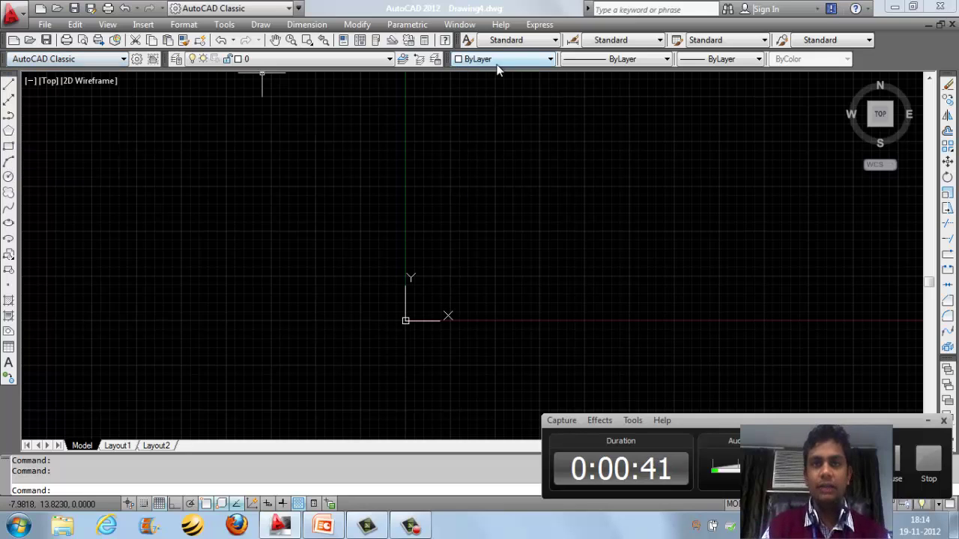
left_click(494, 59)
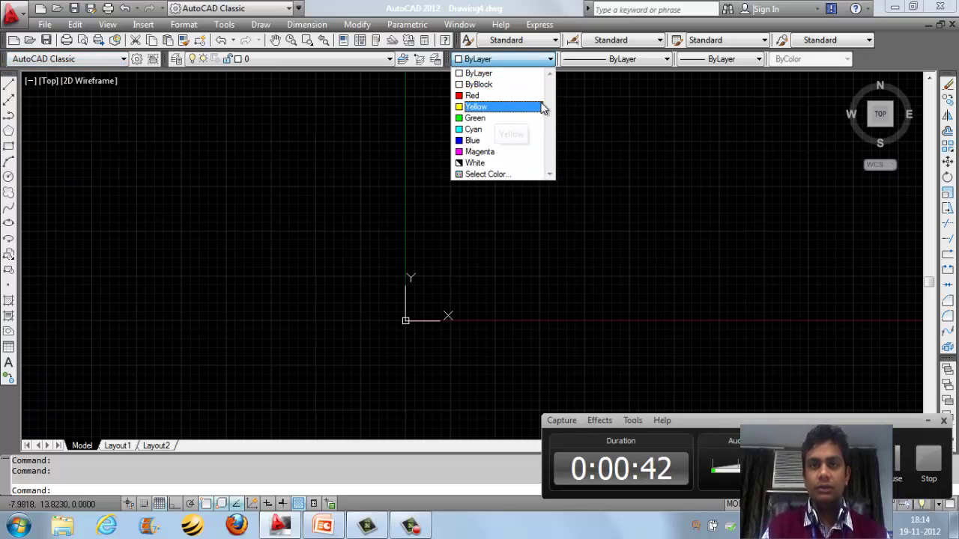
left_click(631, 69)
left_click(709, 62)
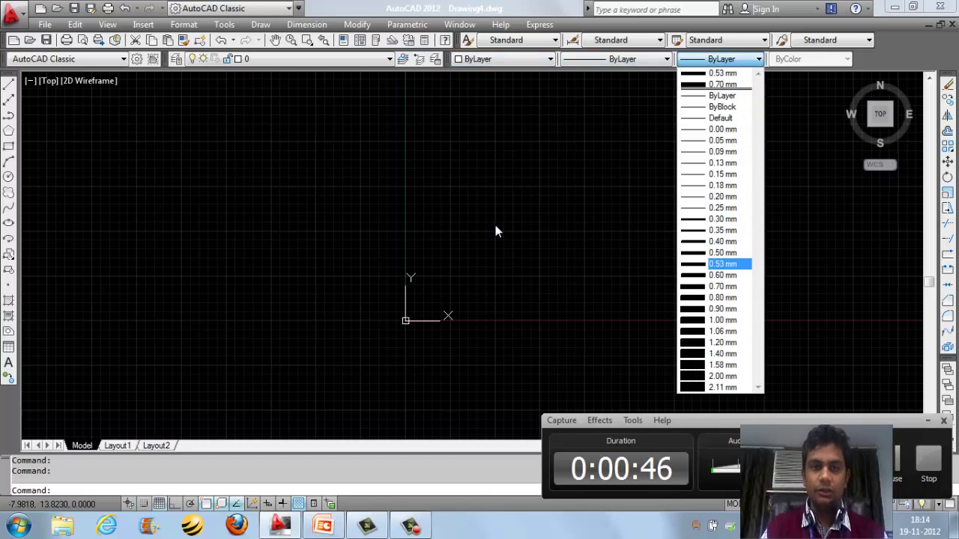
mouse_move(496, 229)
middle_mouse_down()
mouse_move(509, 217)
mouse_move(526, 231)
middle_mouse_up()
Step: Toggle the grid four times with F7 so it ends switched off
key("F7")
key("F7")
key("F7")
key("F7")
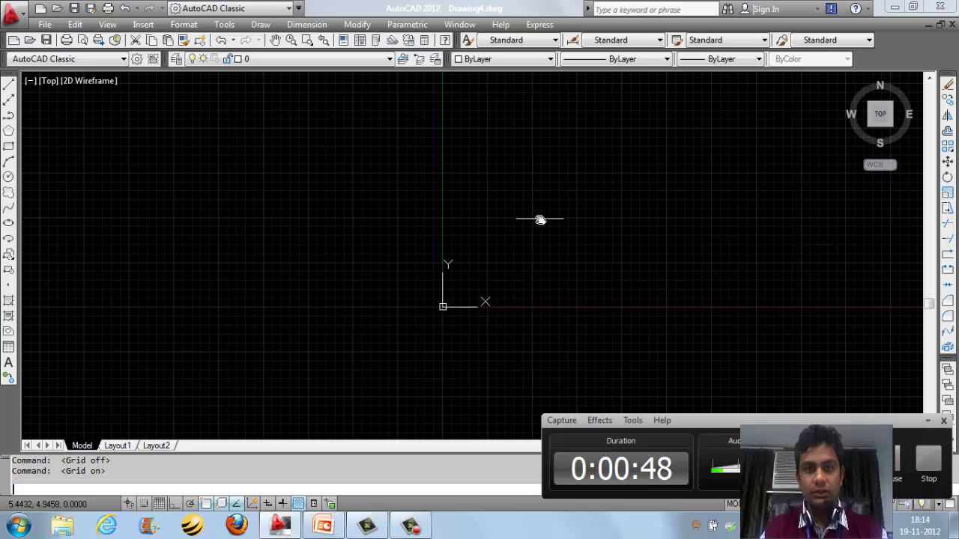
key("F7")
key("F7")
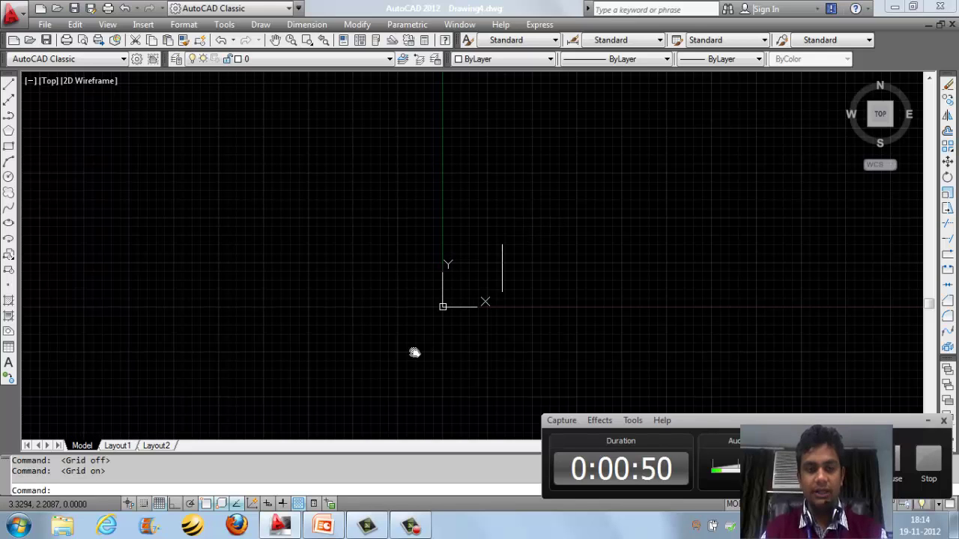
key("F7")
key("F7")
key("F7")
key("F7")
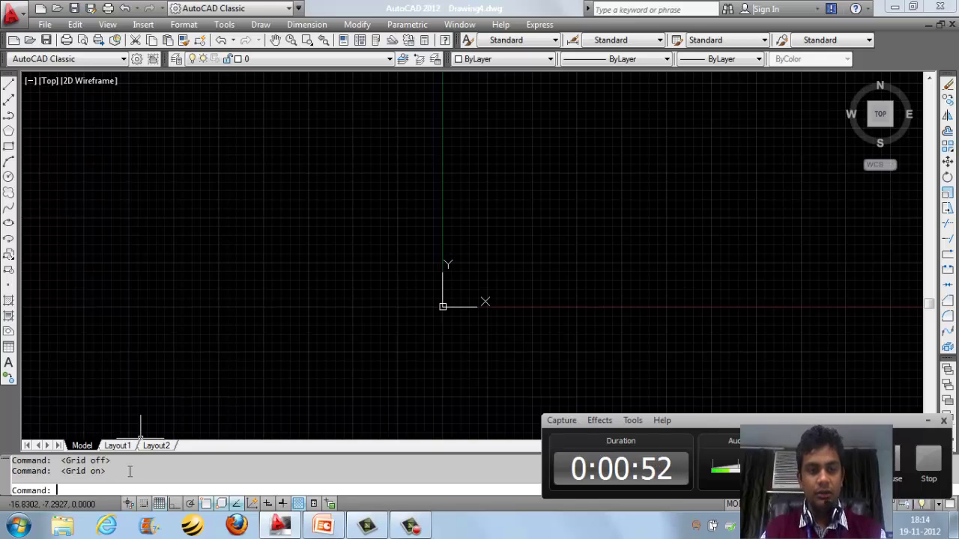
key("F7")
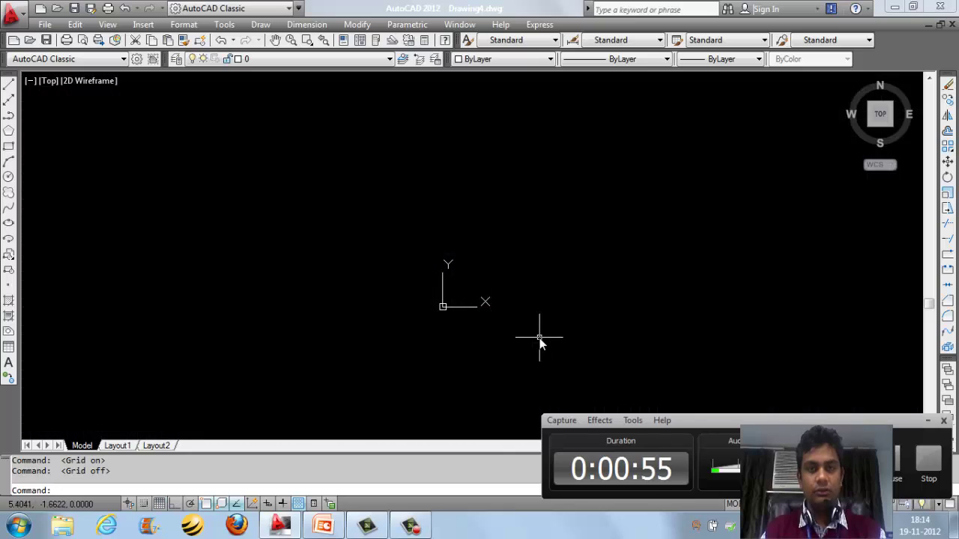
middle_click_drag(554, 276, 555, 266)
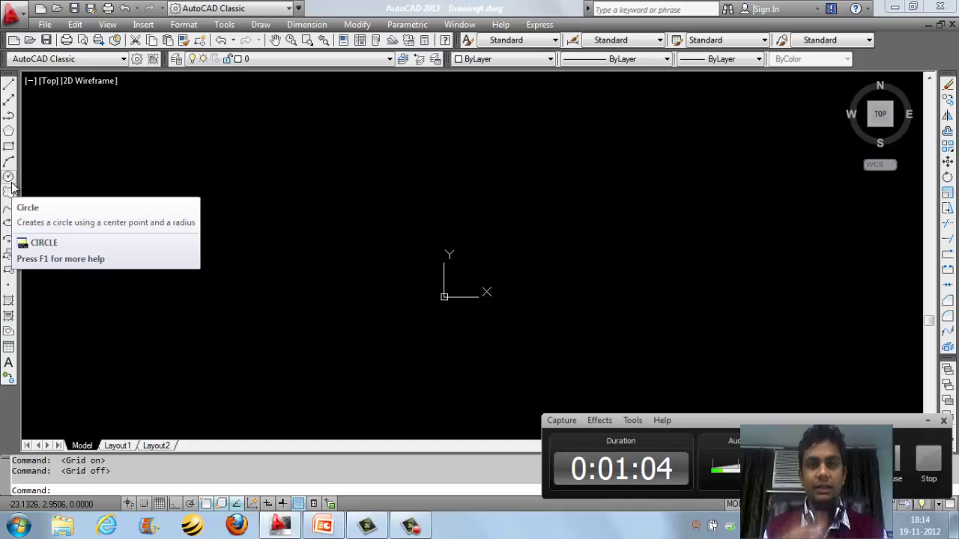
Step: Draw a circle centred at 0,0 with radius 50 and bring it into view
left_click(10, 182)
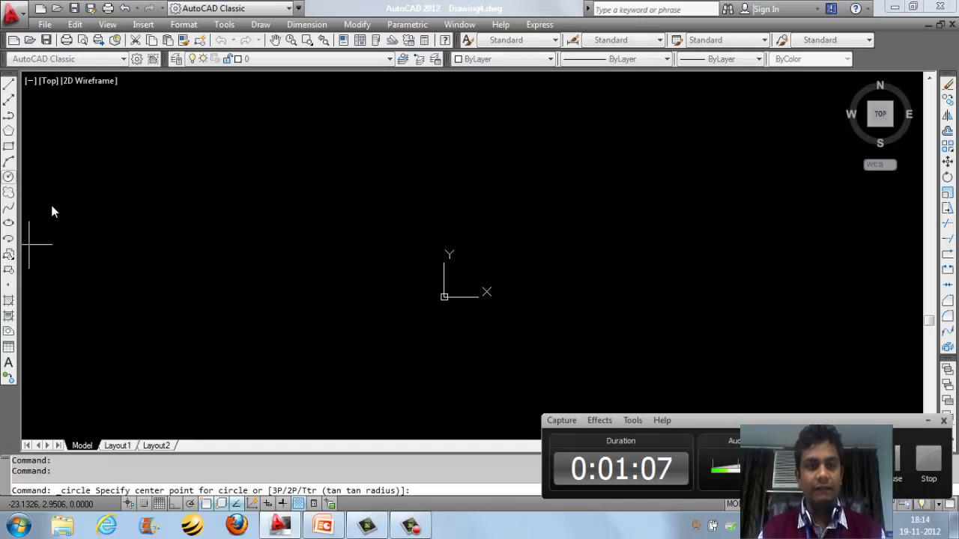
type("0,0")
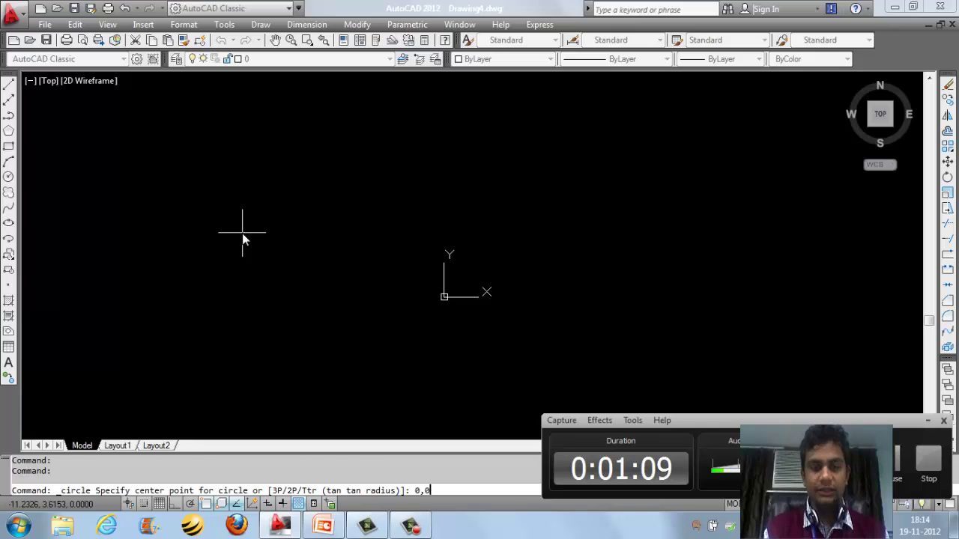
key("Return")
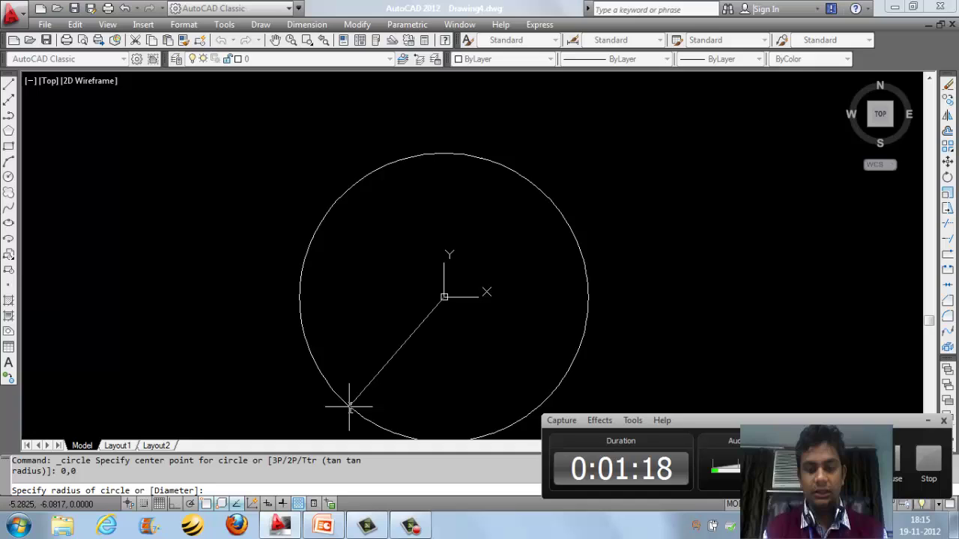
type("50")
key("Return")
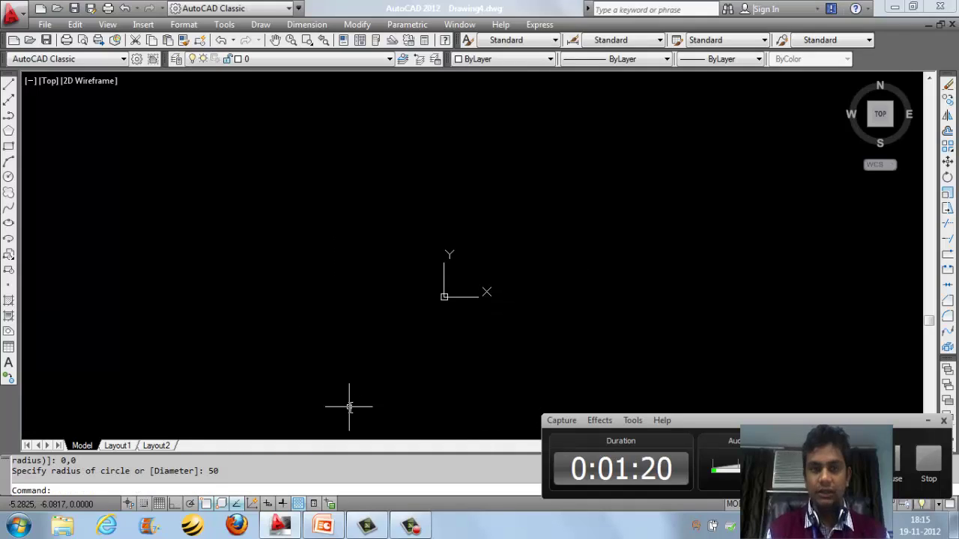
double_click(514, 313)
scroll(510, 325, "down", 2)
middle_click_drag(509, 325, 389, 316)
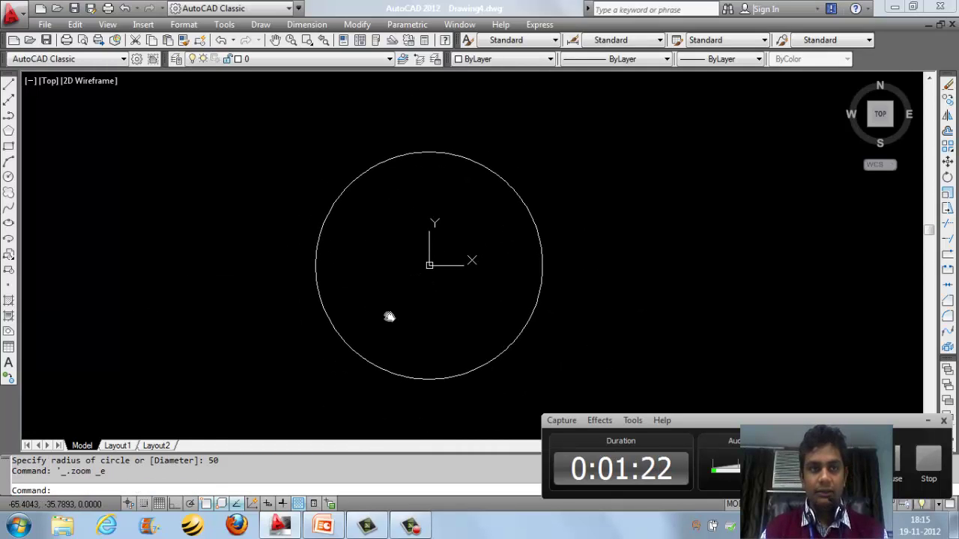
Step: Make the circle red with a 0.53 mm lineweight and turn on lineweight display
left_click(379, 245)
left_click(310, 170)
left_click(502, 59)
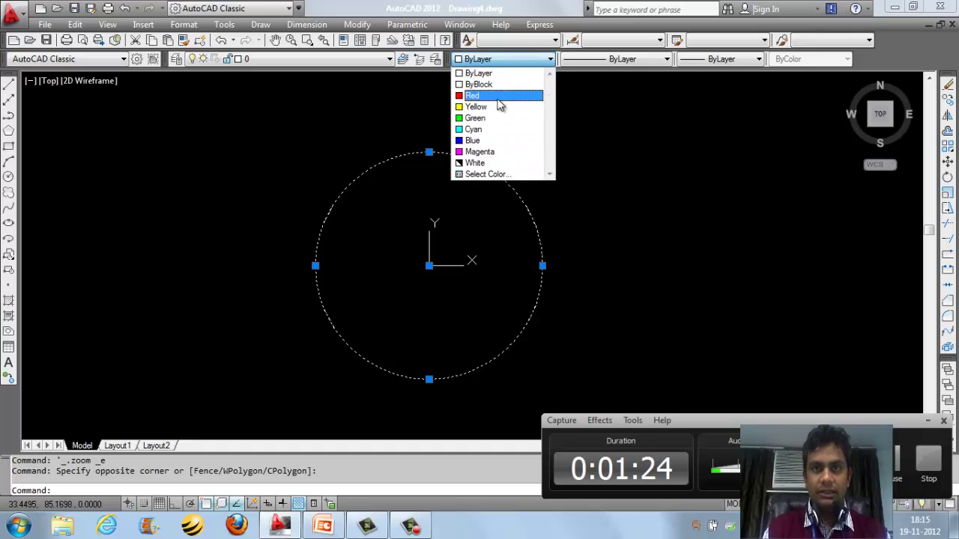
left_click(499, 96)
left_click(722, 60)
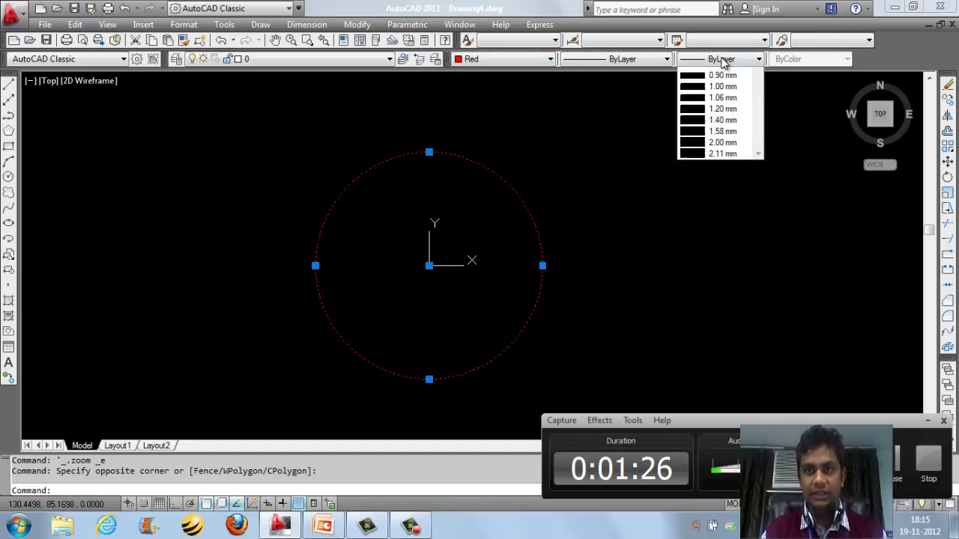
left_click(717, 262)
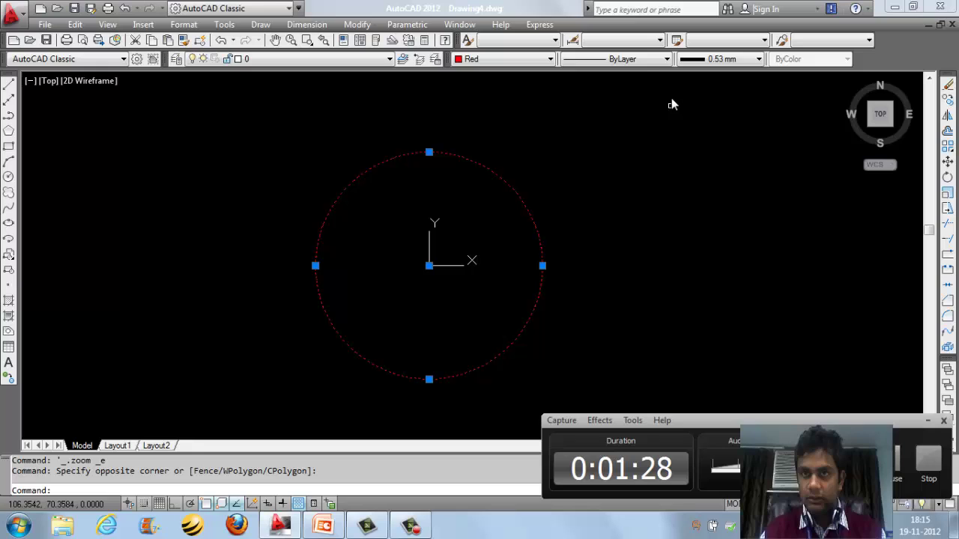
left_click(719, 59)
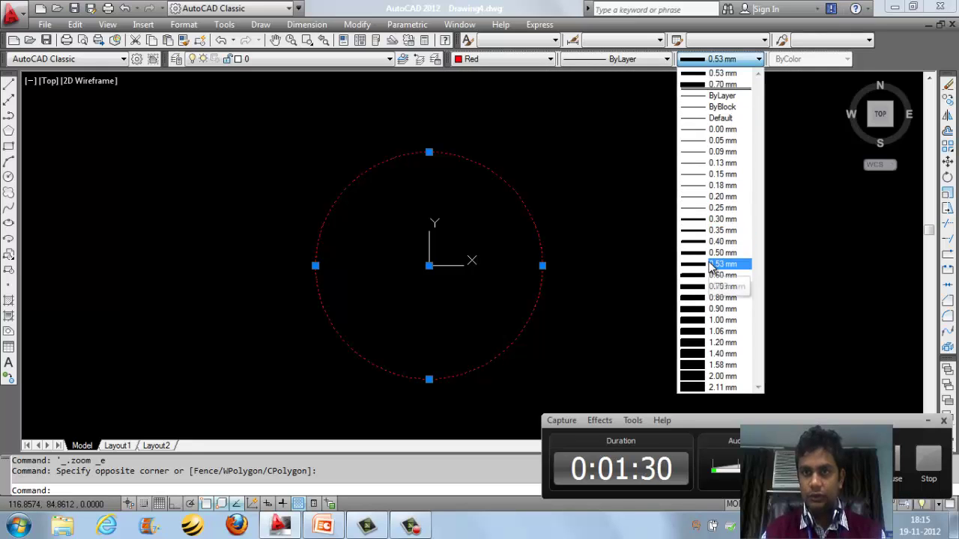
left_click(715, 264)
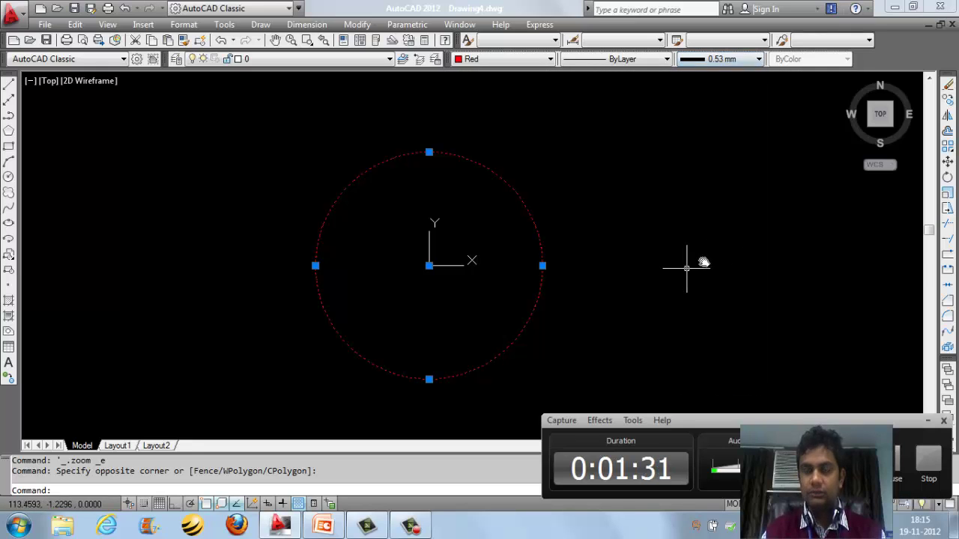
left_click(288, 504)
key("Escape")
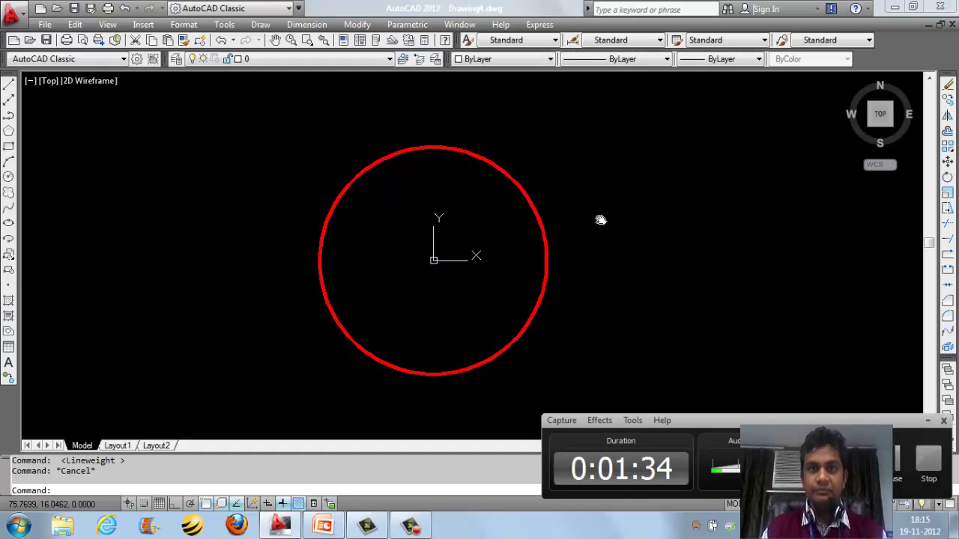
Step: Draw a small circle centred on the red circle's top quadrant
left_click(8, 177)
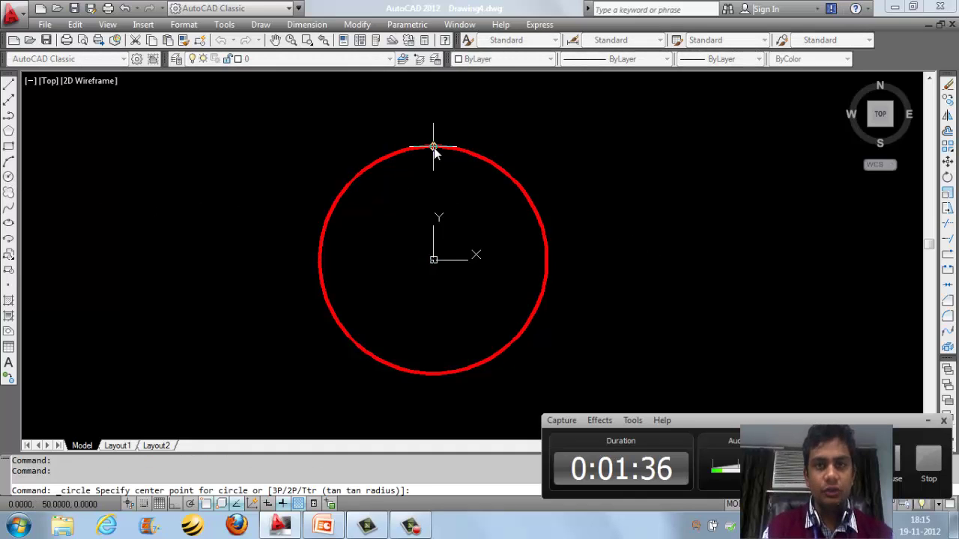
left_click(434, 147)
left_click(433, 170)
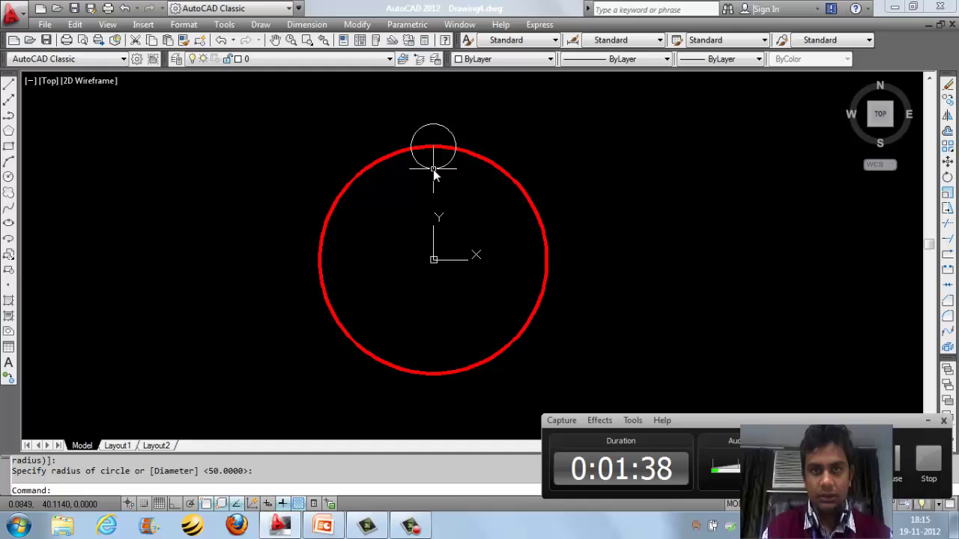
middle_click_drag(434, 174, 448, 176)
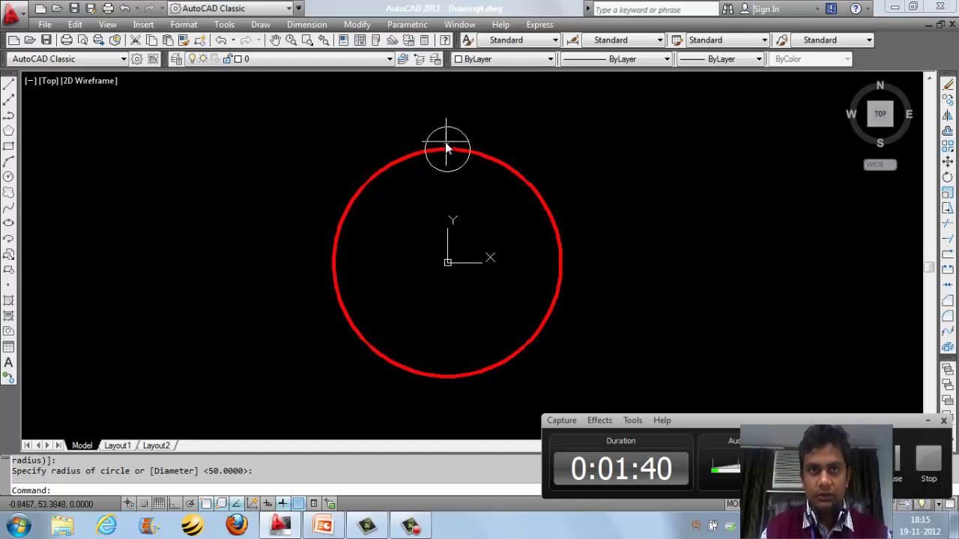
Step: Set the small circle to Yellow with a 0.53 mm lineweight, then deselect it
left_click(425, 124)
left_click(480, 180)
left_click(504, 59)
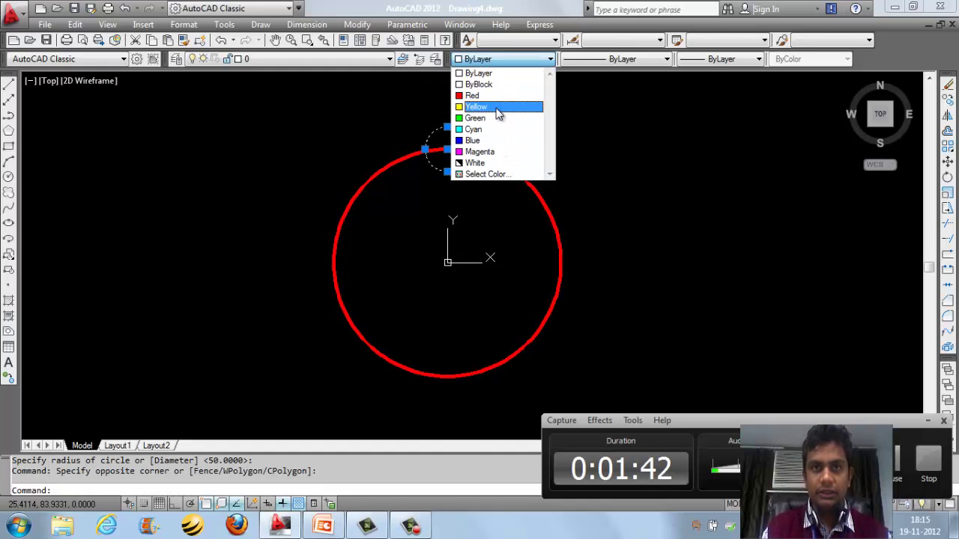
left_click(498, 112)
left_click(719, 59)
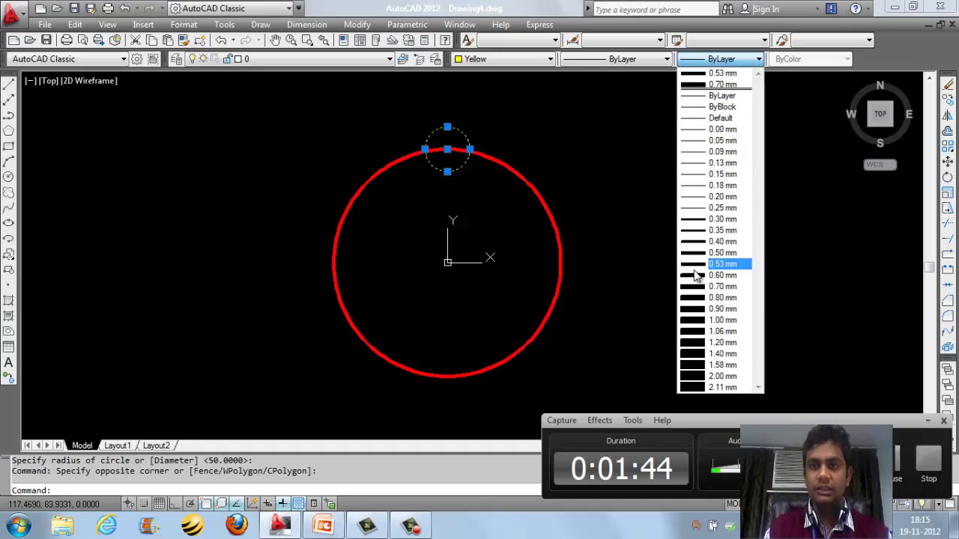
left_click(713, 264)
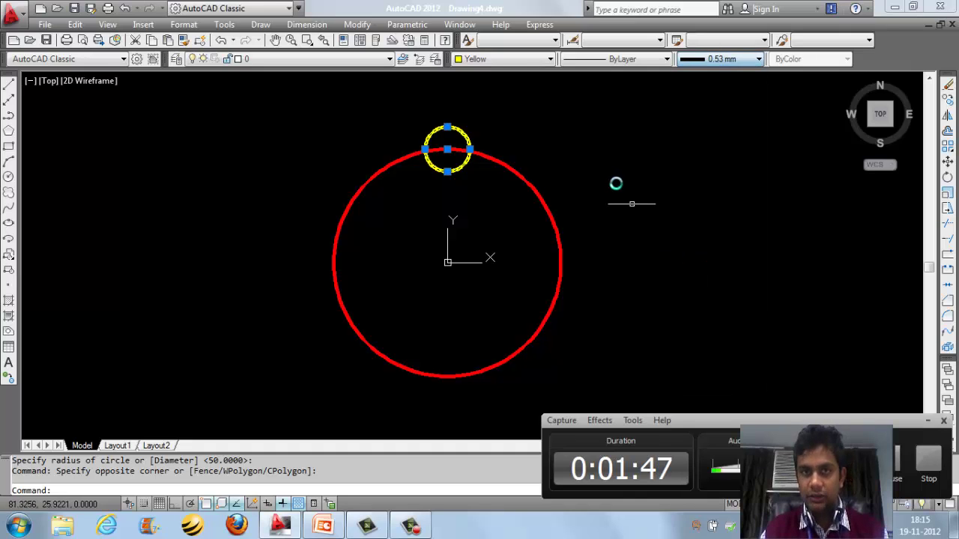
mouse_move(615, 184)
middle_mouse_down()
mouse_move(646, 180)
mouse_move(624, 173)
middle_mouse_up()
key("Escape")
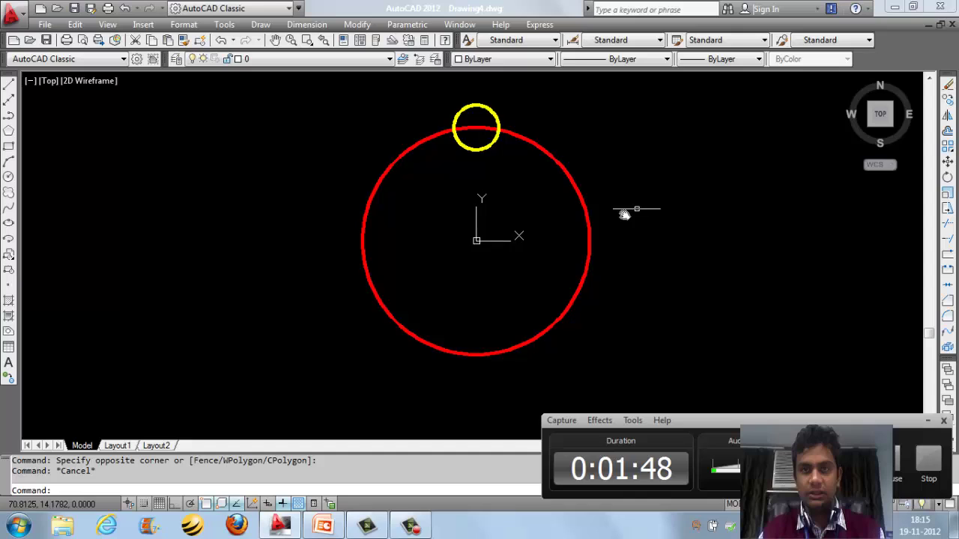
mouse_move(623, 215)
middle_mouse_down()
mouse_move(625, 195)
mouse_move(622, 205)
middle_mouse_up()
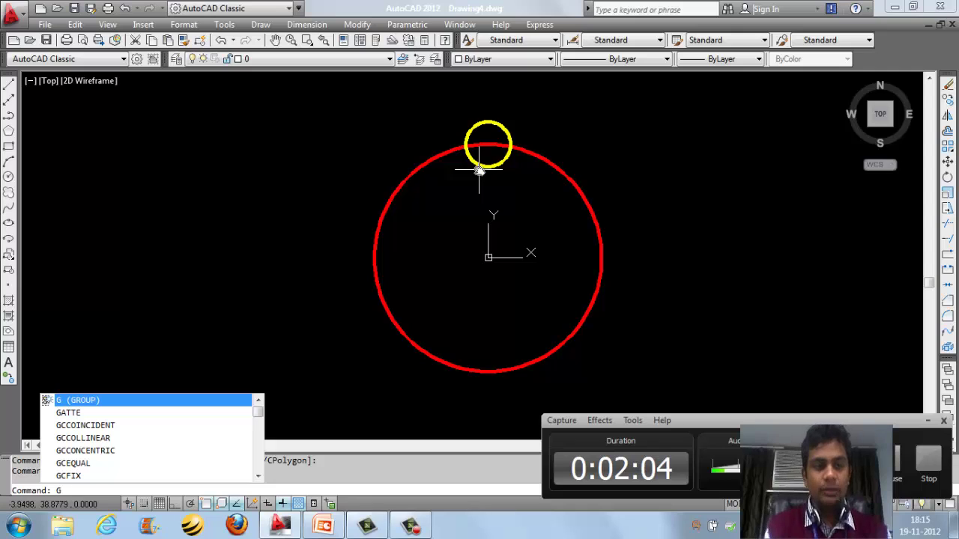
Step: Create a group named '1' containing only the small yellow circle
key("Return")
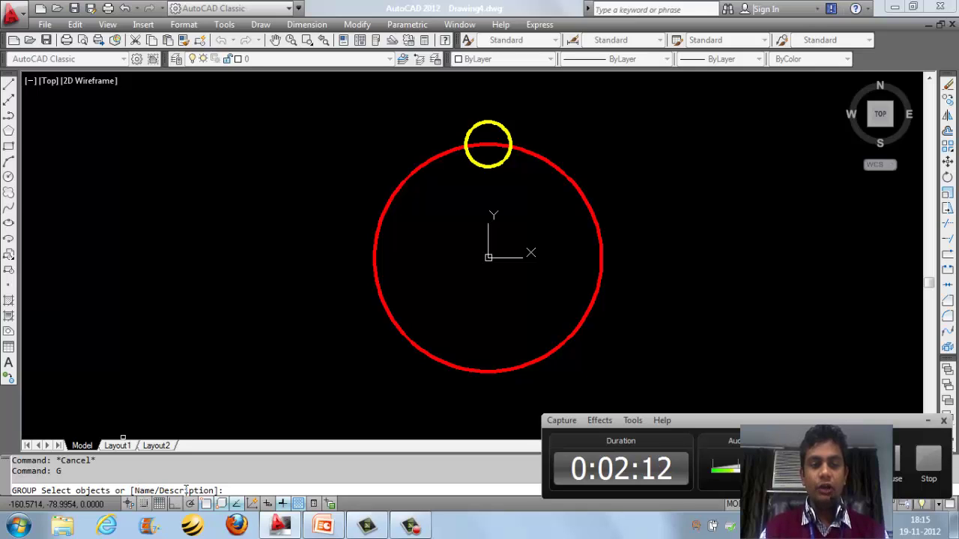
type("n")
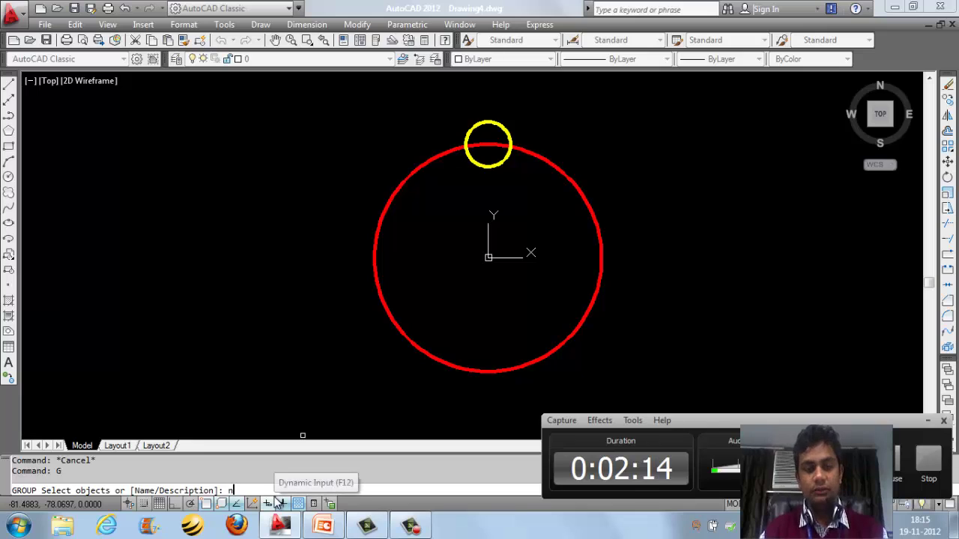
key("Return")
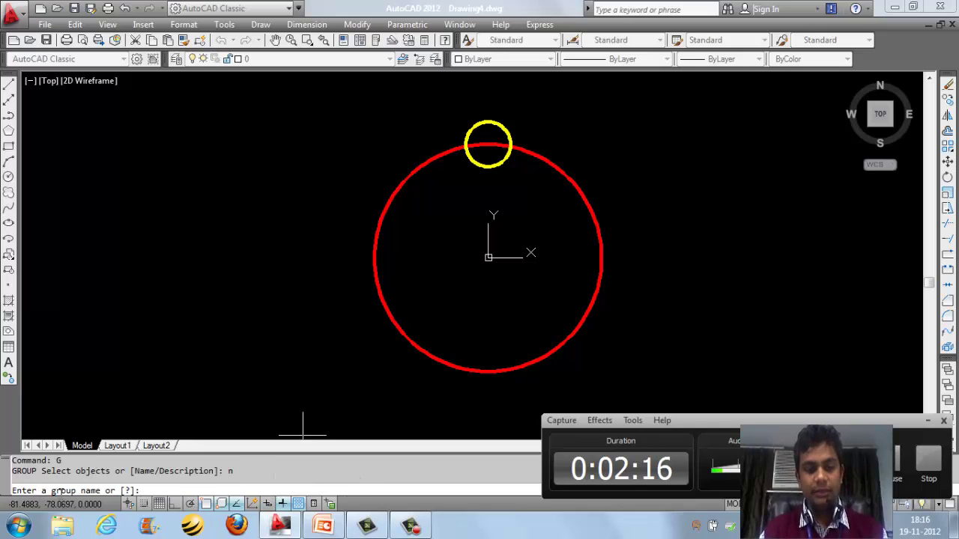
type("1")
key("Return")
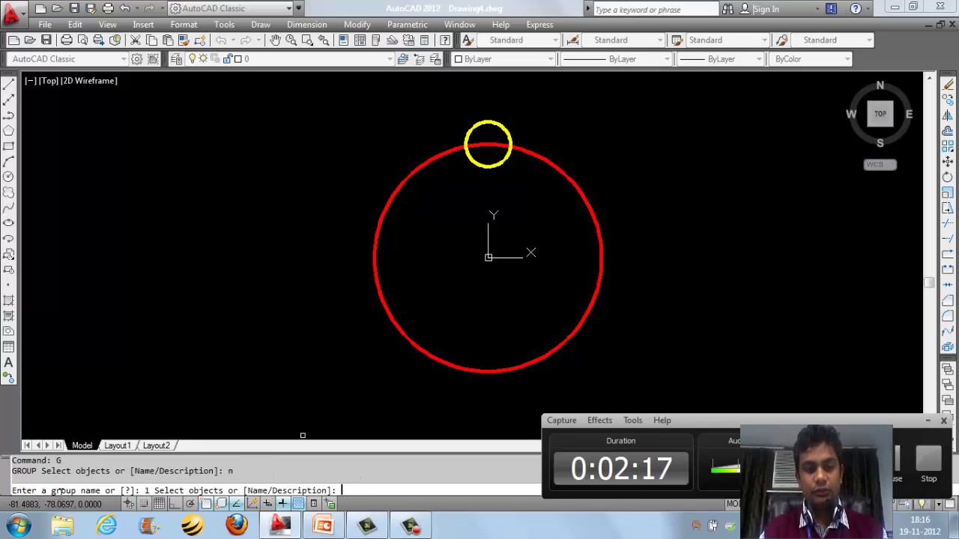
left_click(492, 168)
key("Return")
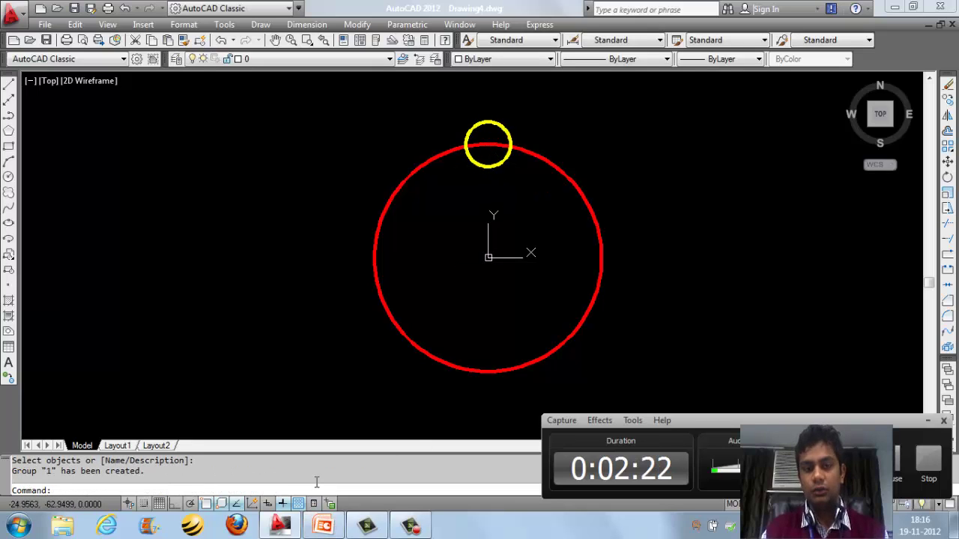
Step: Launch Notepad via the NOTEPAD command and write lines rotate, g, 1, blank, 0,0, -5
type("no")
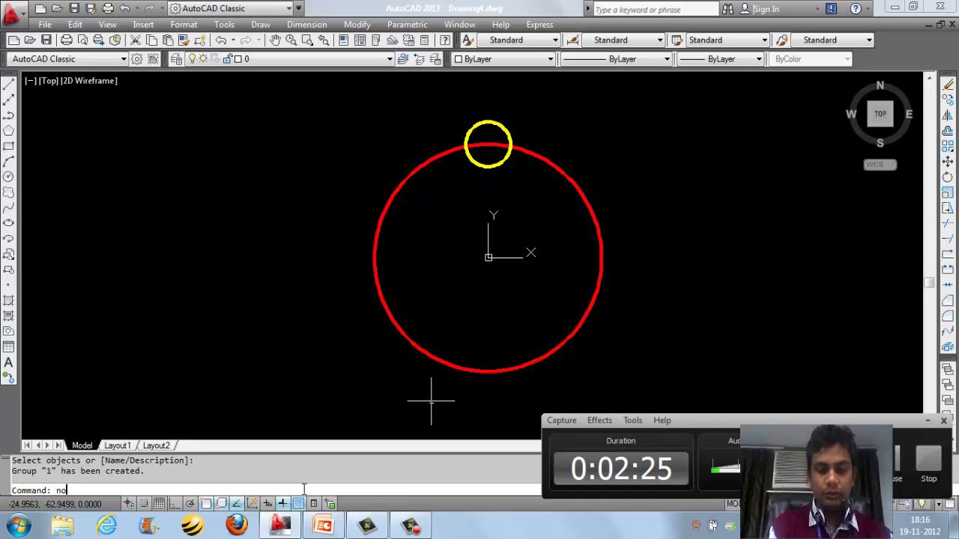
type("tep")
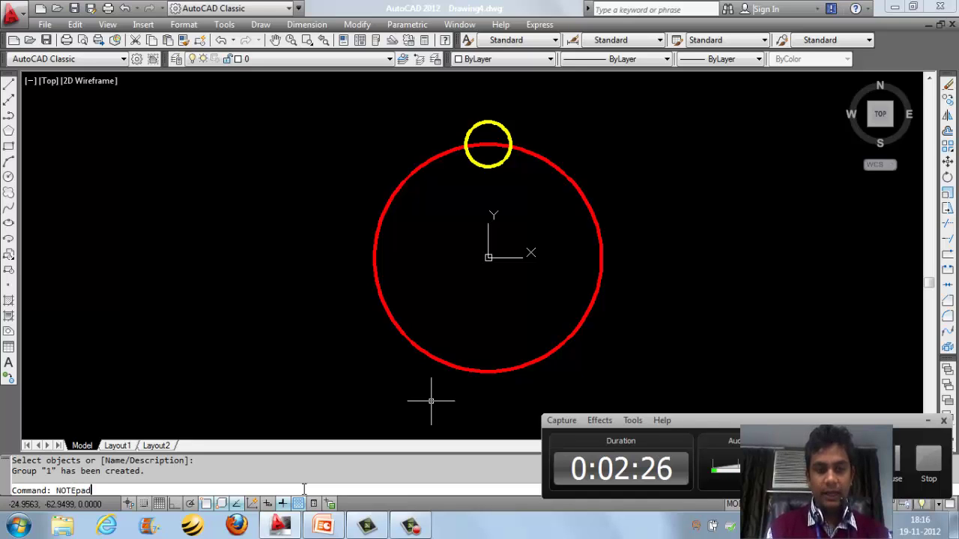
type("ad")
key("Return")
key("Return")
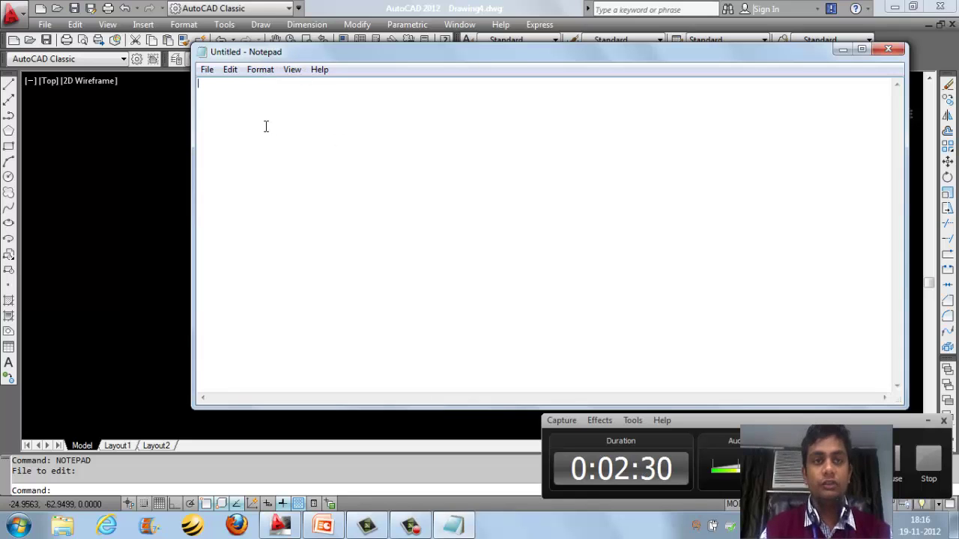
double_click(338, 59)
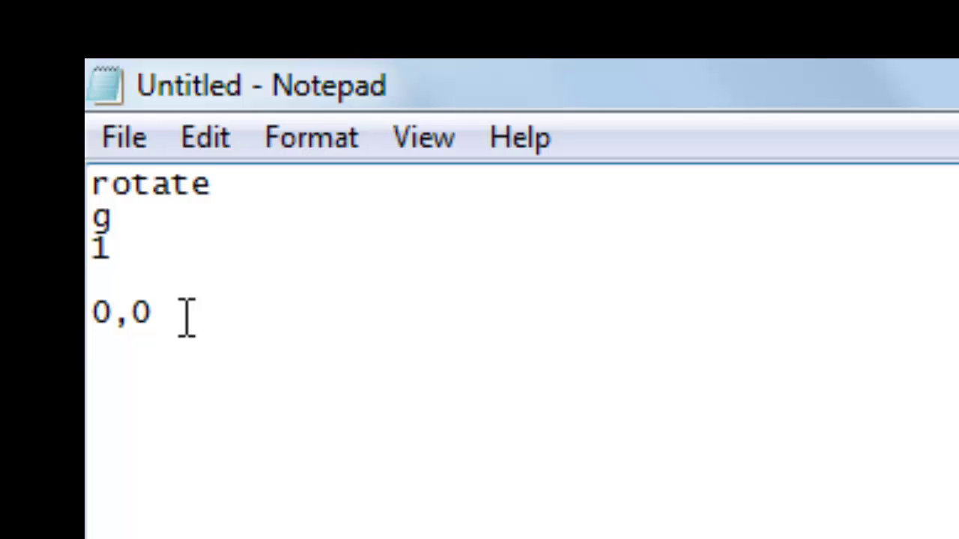
type("-5")
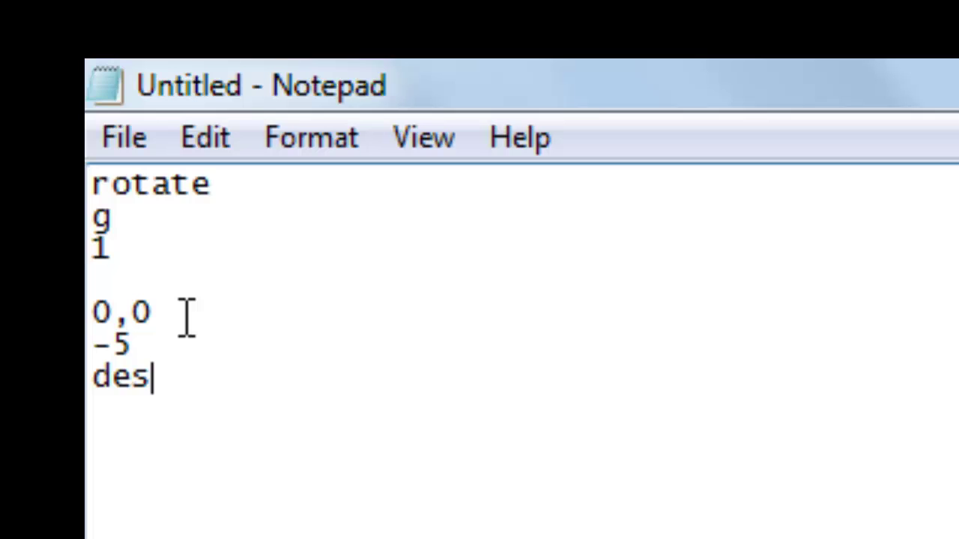
key("BackSpace")
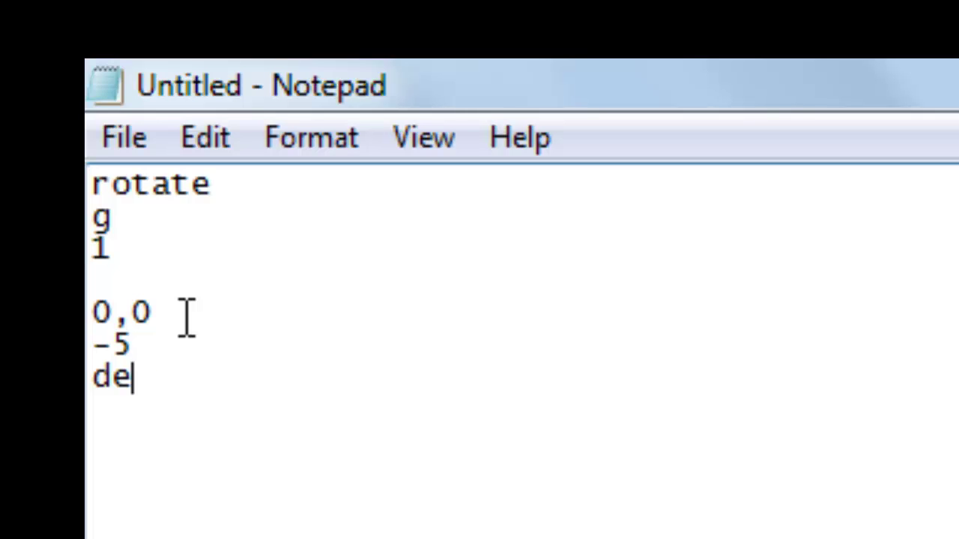
Step: Add 'delay 200' and 'rscript' lines plus an empty line, then begin saving the file
type("lay")
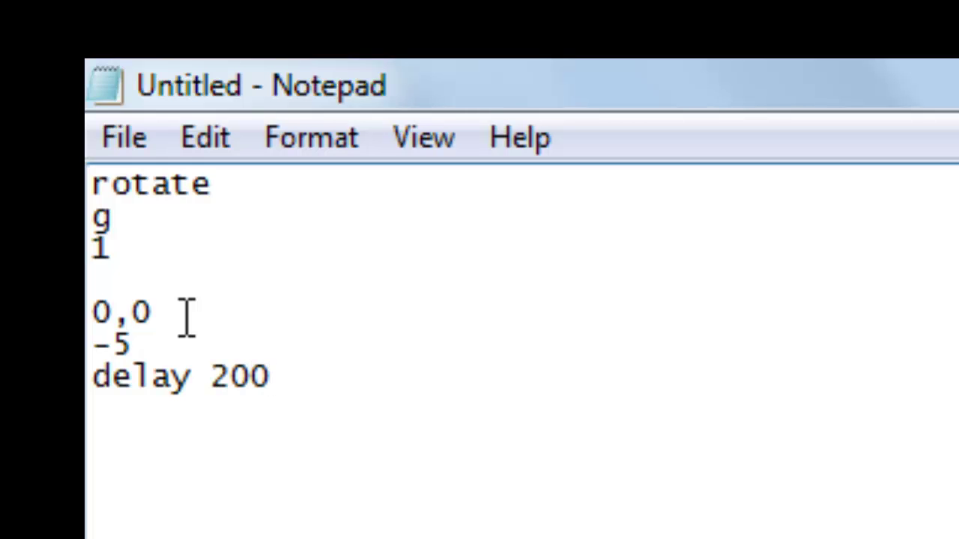
key("Return")
type("rs")
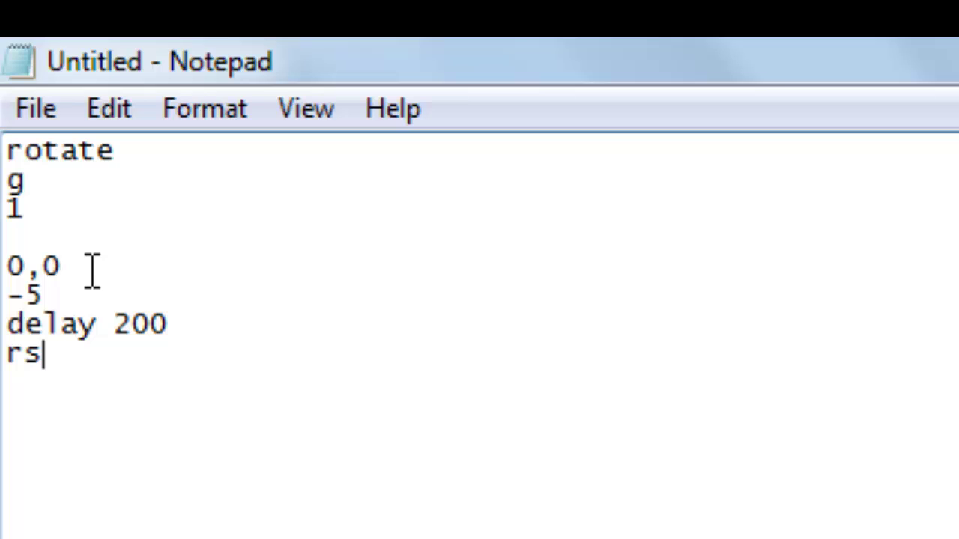
type("cripy")
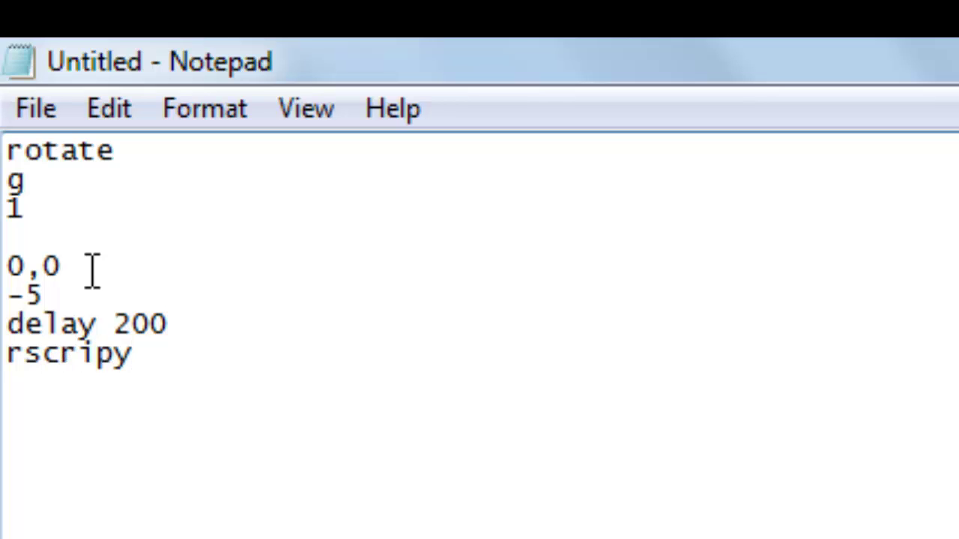
key("BackSpace")
type("t")
key("Return")
key("ctrl+s")
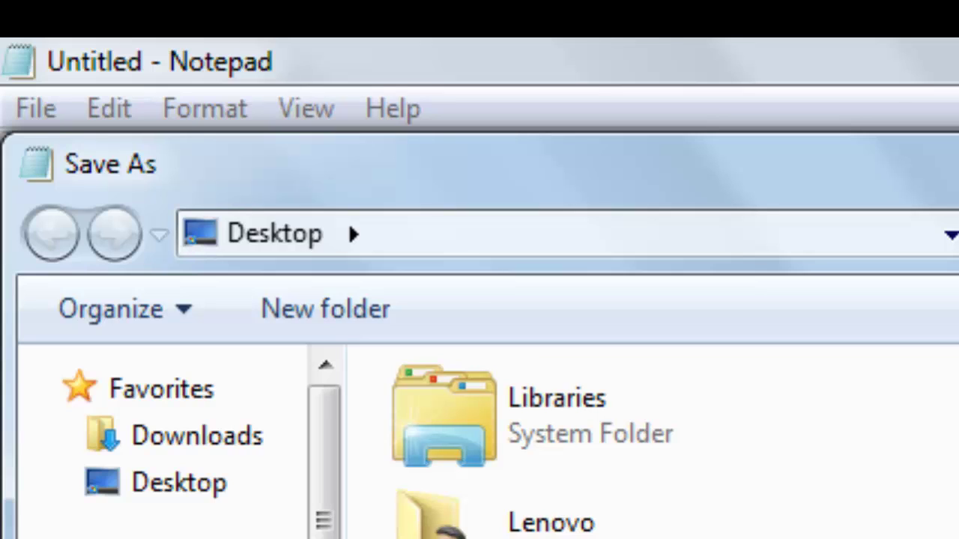
Step: Save the script as script.scr on the Desktop and return to AutoCAD, dismissing the security warning
left_click(178, 483)
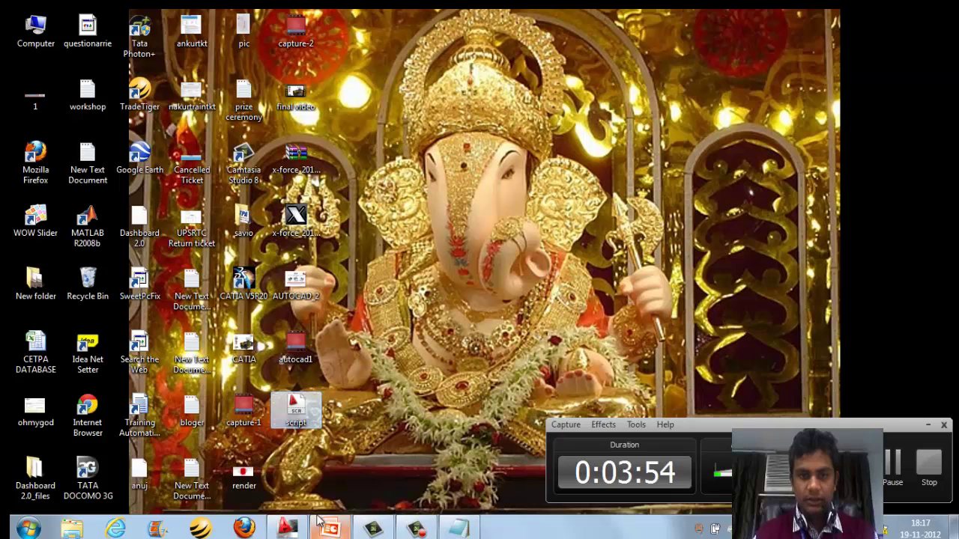
left_click(287, 529)
middle_click_drag(459, 266, 432, 272)
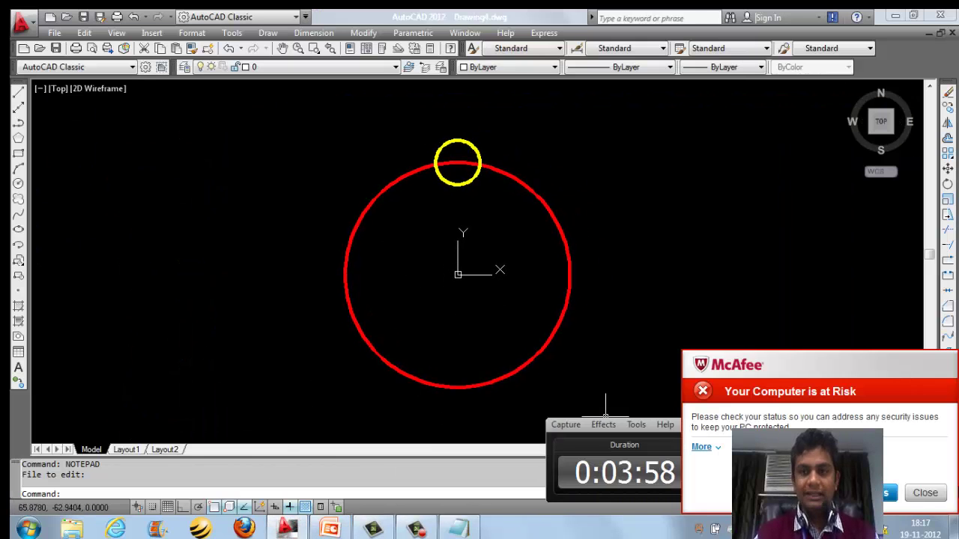
left_click(925, 493)
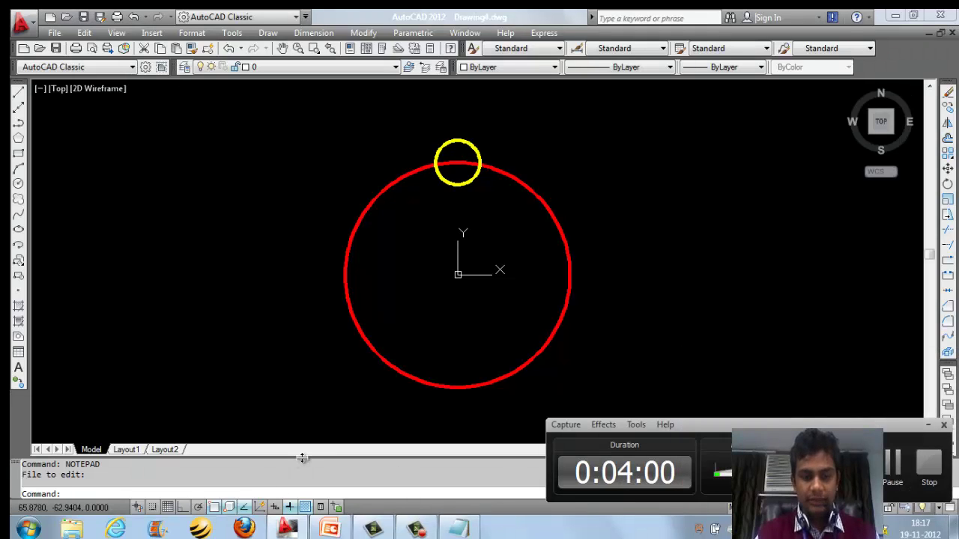
Step: Run script.scr with the SCR command to set the yellow circle rotating
type("scr")
key("Return")
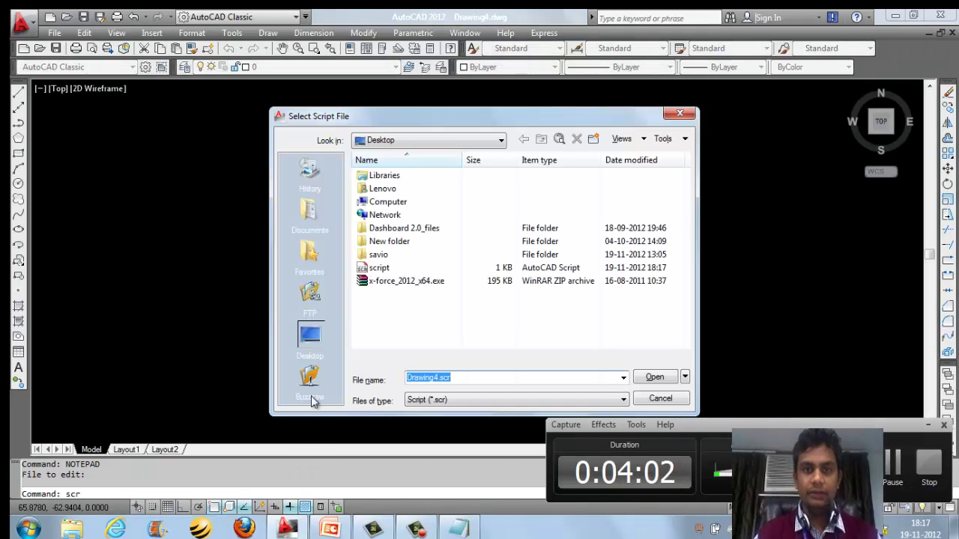
left_click(376, 270)
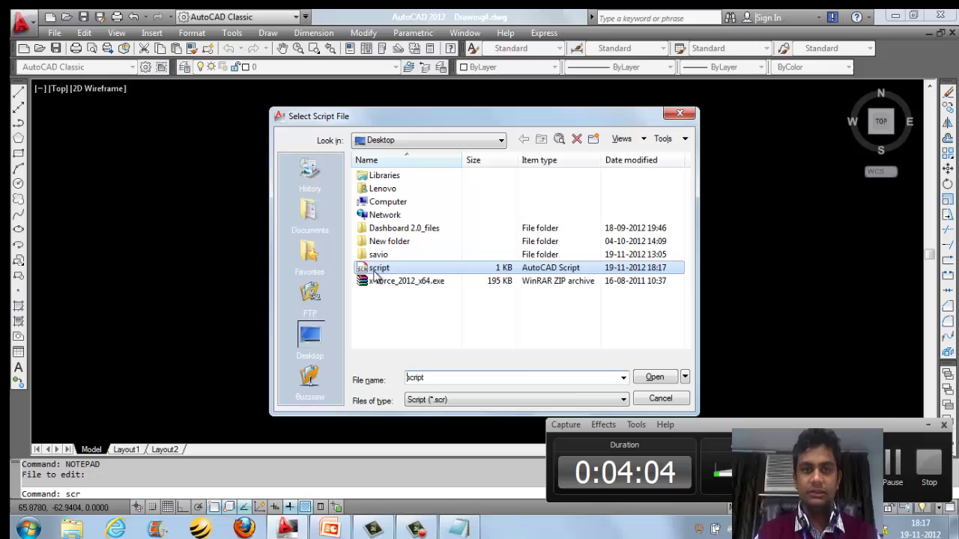
left_click(659, 376)
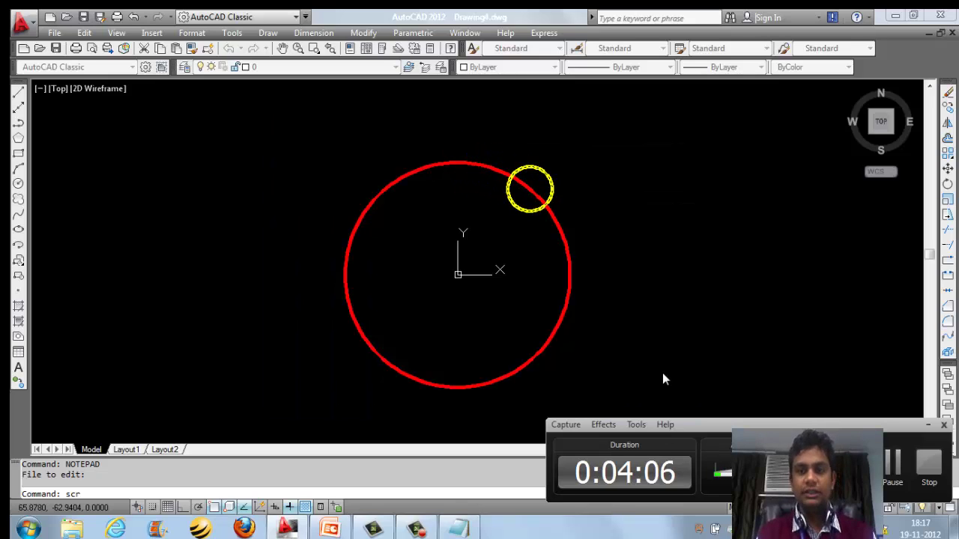